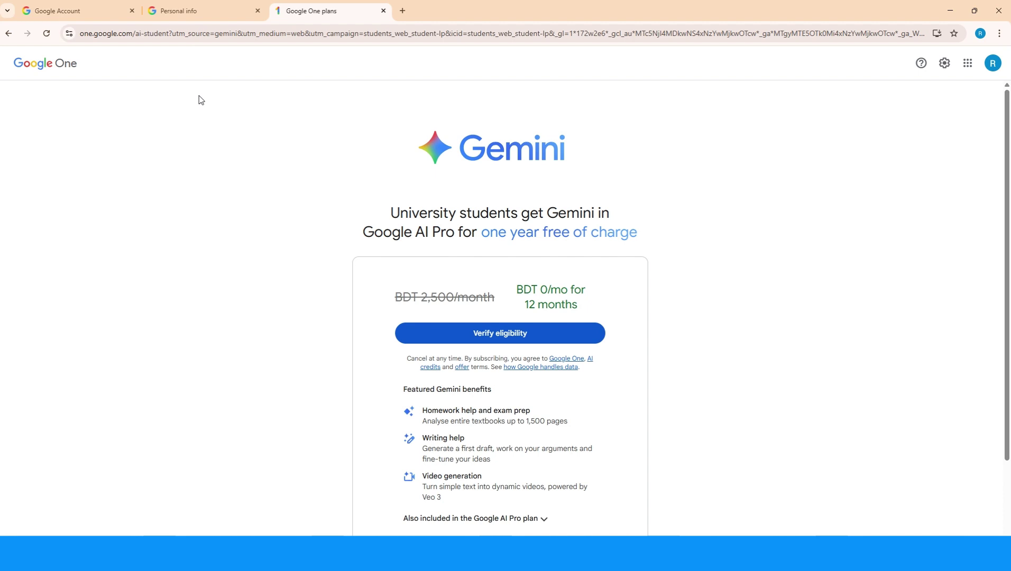
# Search 'gemini student offer', open Gemini for Students, claim the offer and start eligibility verification
pyautogui.hotkey('ctrl', 't')
pyautogui.write('gemini student offer')
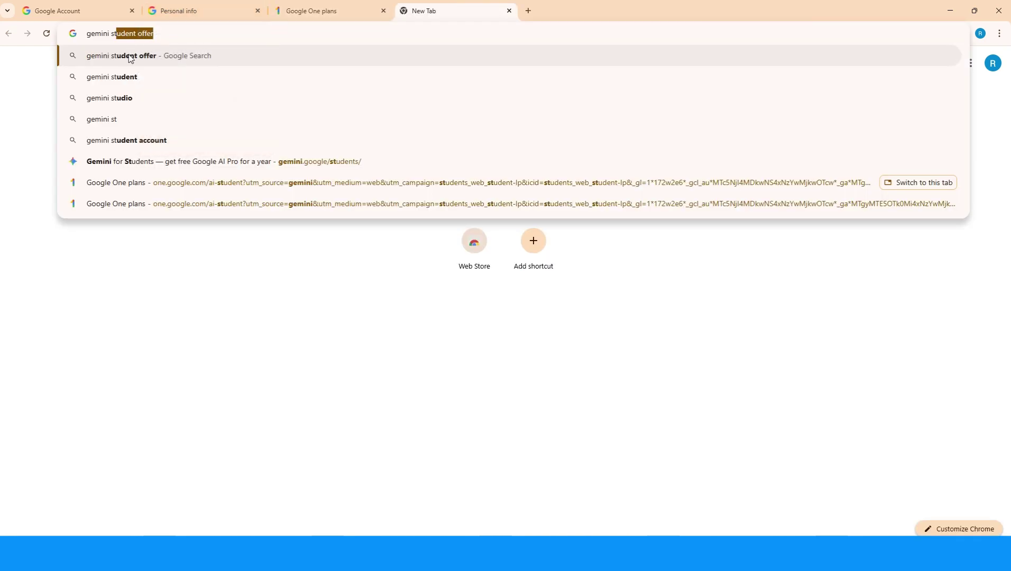
pyautogui.click(128, 55)
pyautogui.click(243, 162)
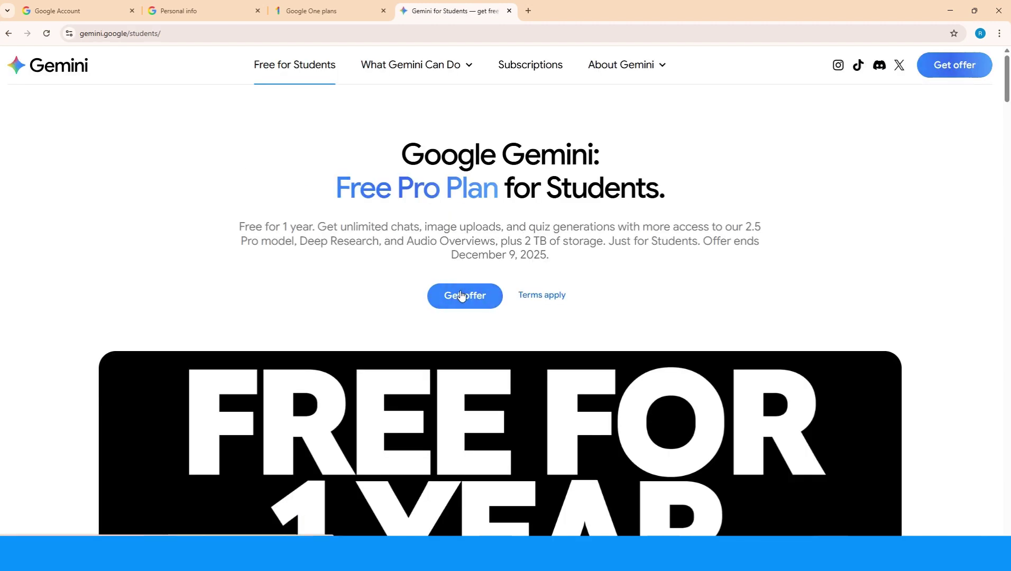
pyautogui.click(462, 295)
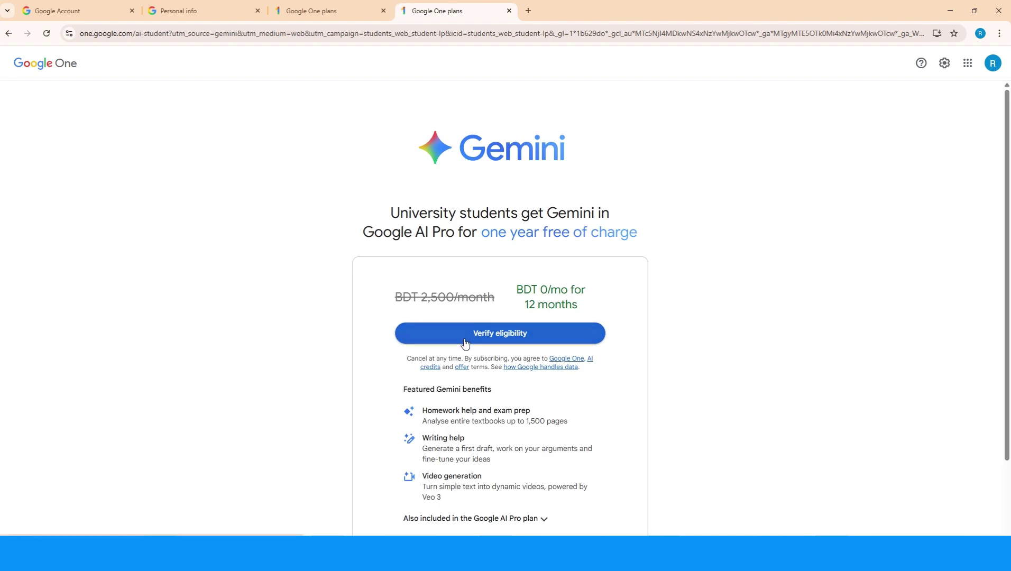
pyautogui.click(464, 342)
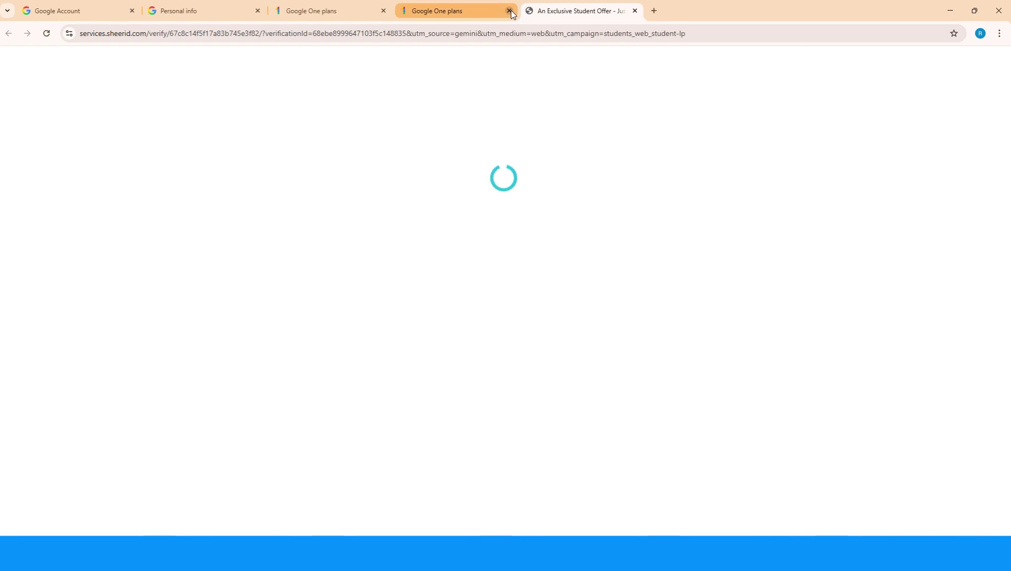
# Close the leftover Google One plans tab while the SheerID form loads
pyautogui.click(508, 10)
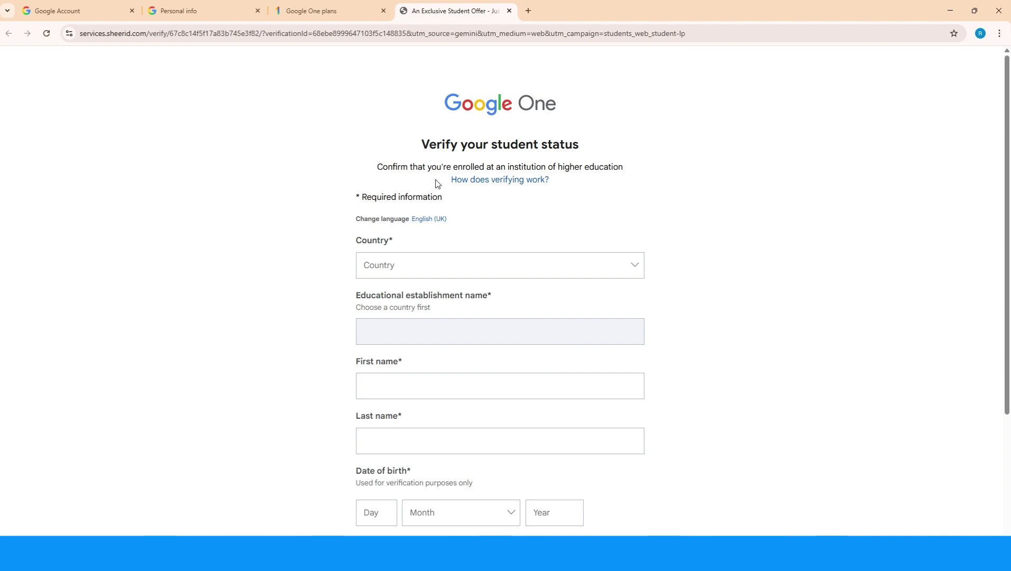
# Set the country to Bangladesh and the educational institution to Uttara University
pyautogui.click(427, 265)
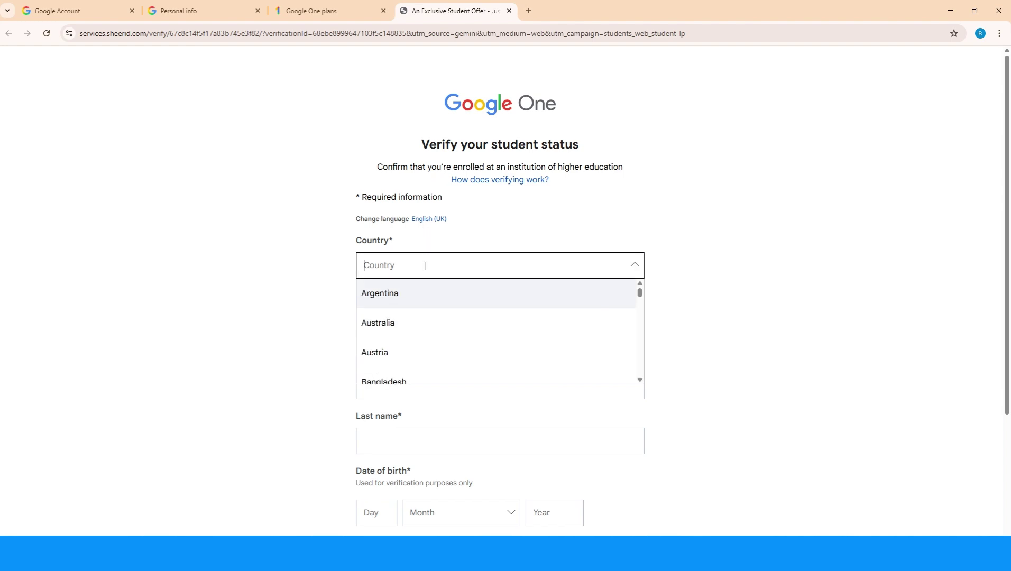
pyautogui.scroll(-1, 402, 352)
pyautogui.click(411, 319)
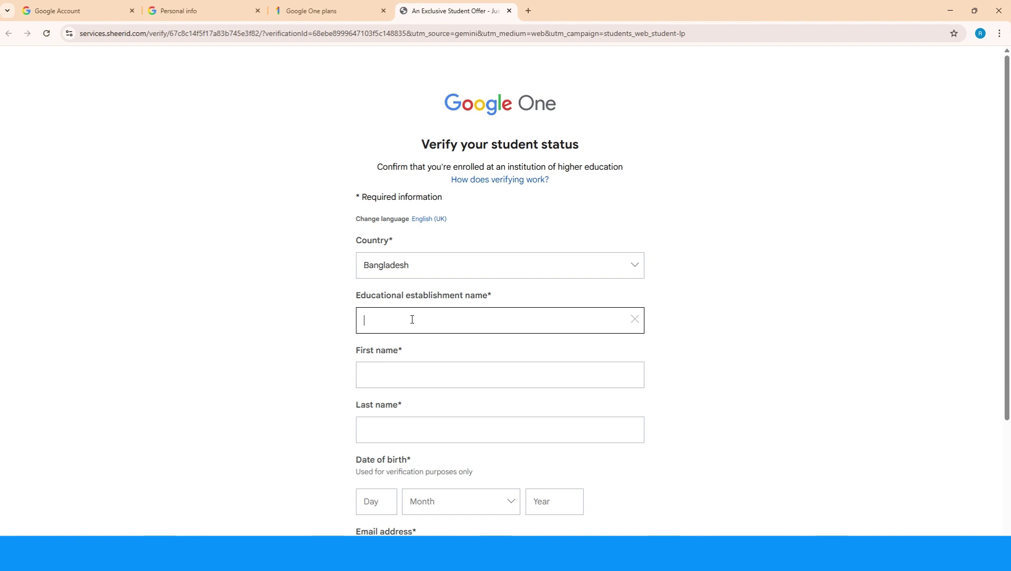
pyautogui.write('utt')
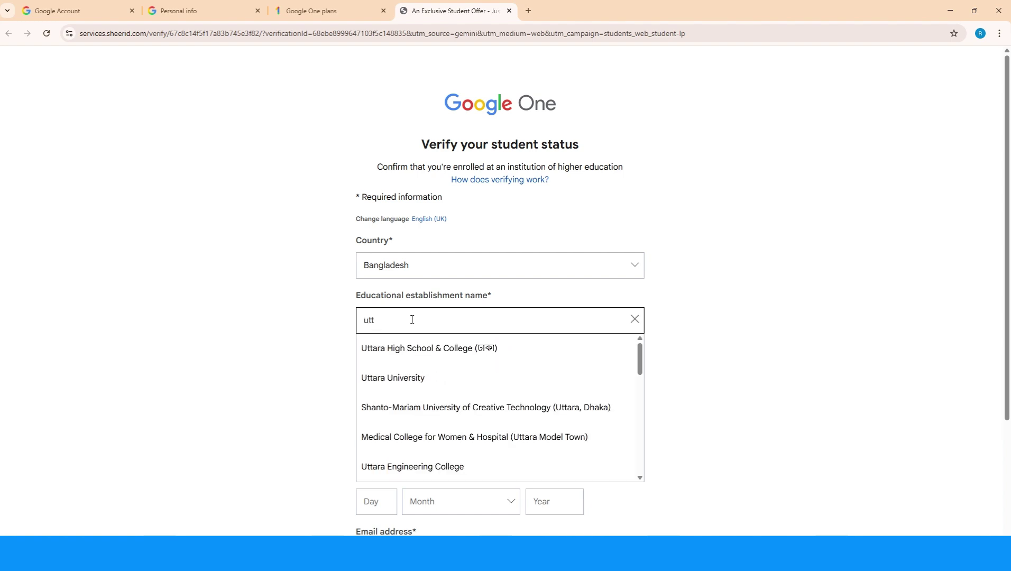
pyautogui.click(428, 377)
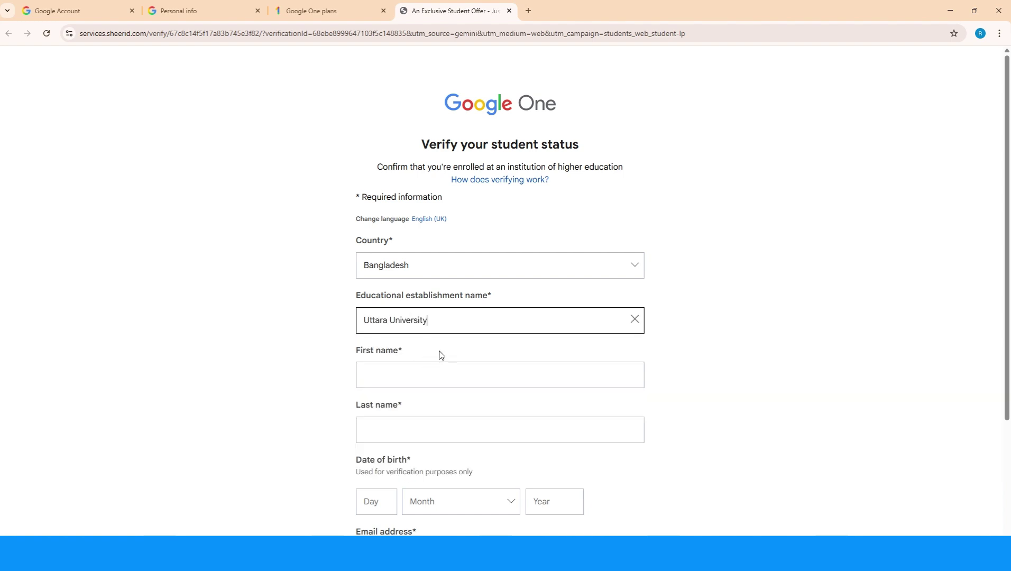
# Copy the account holder's first and last names from the Google Account page into the form
pyautogui.click(406, 373)
pyautogui.click(99, 14)
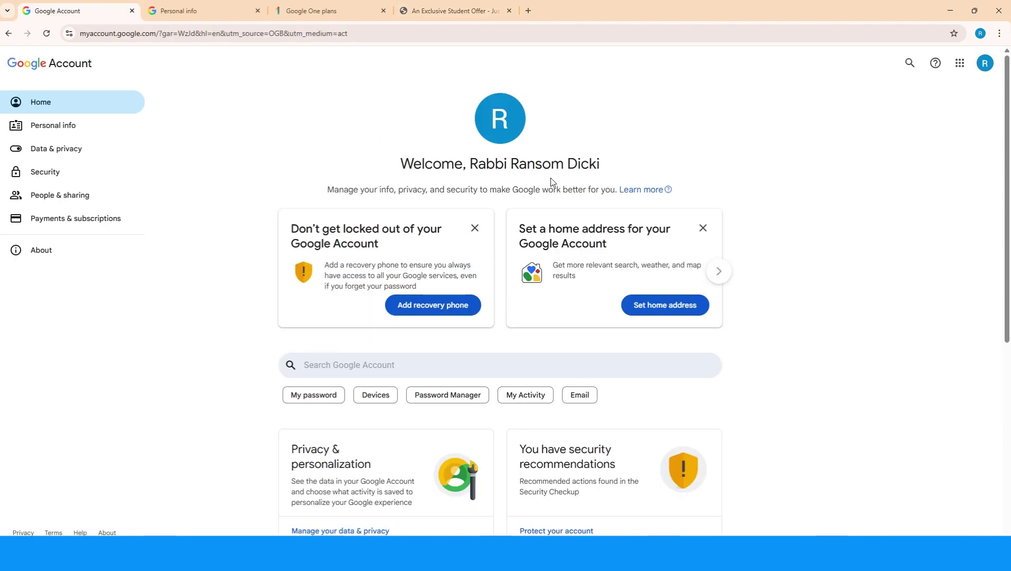
pyautogui.moveTo(469, 164); pyautogui.dragTo(509, 163)
pyautogui.hotkey('ctrl', 'c')
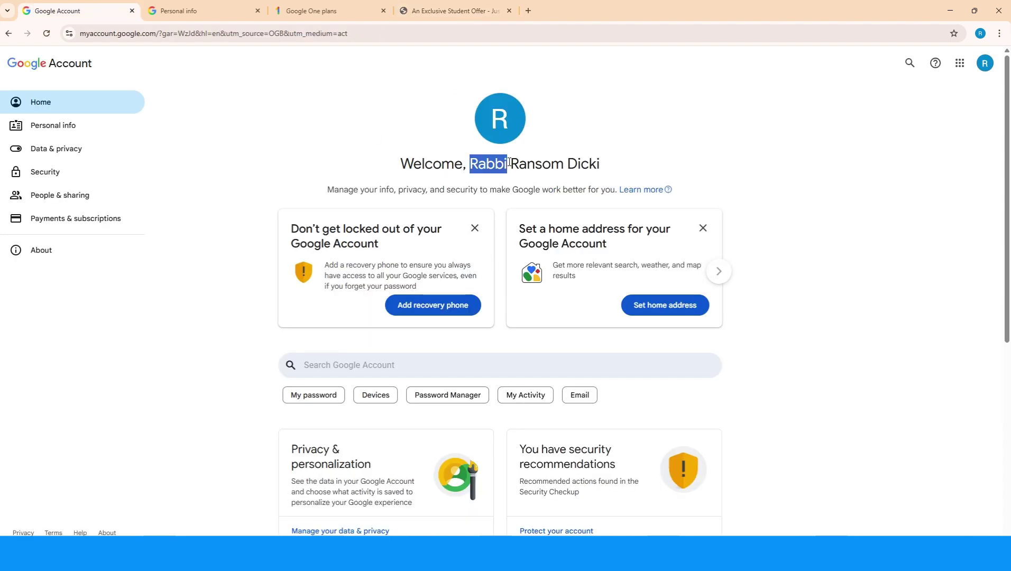
pyautogui.click(450, 10)
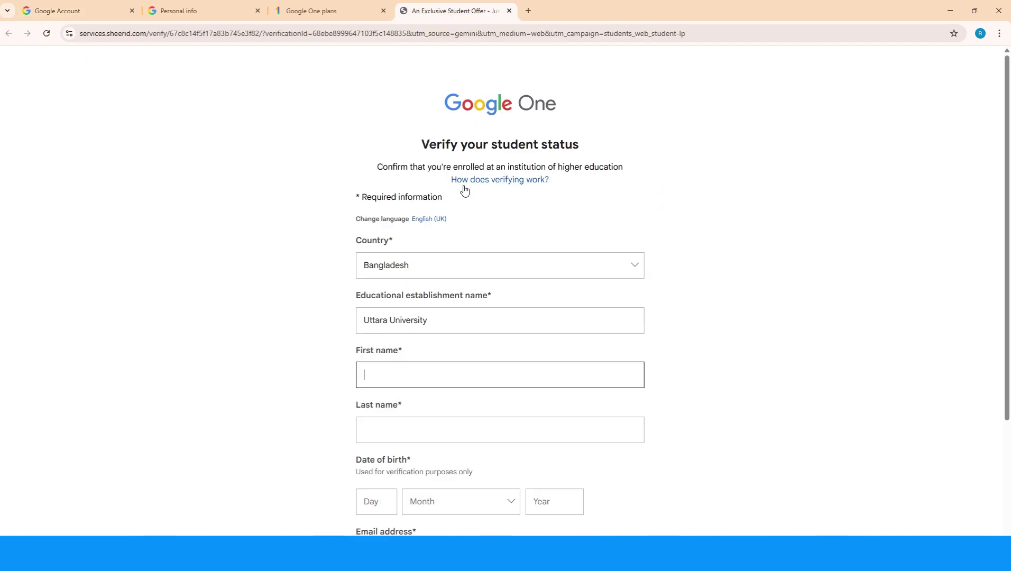
pyautogui.hotkey('ctrl', 'v')
pyautogui.click(89, 7)
pyautogui.moveTo(511, 164); pyautogui.dragTo(612, 170)
pyautogui.hotkey('ctrl', 'c')
pyautogui.click(450, 11)
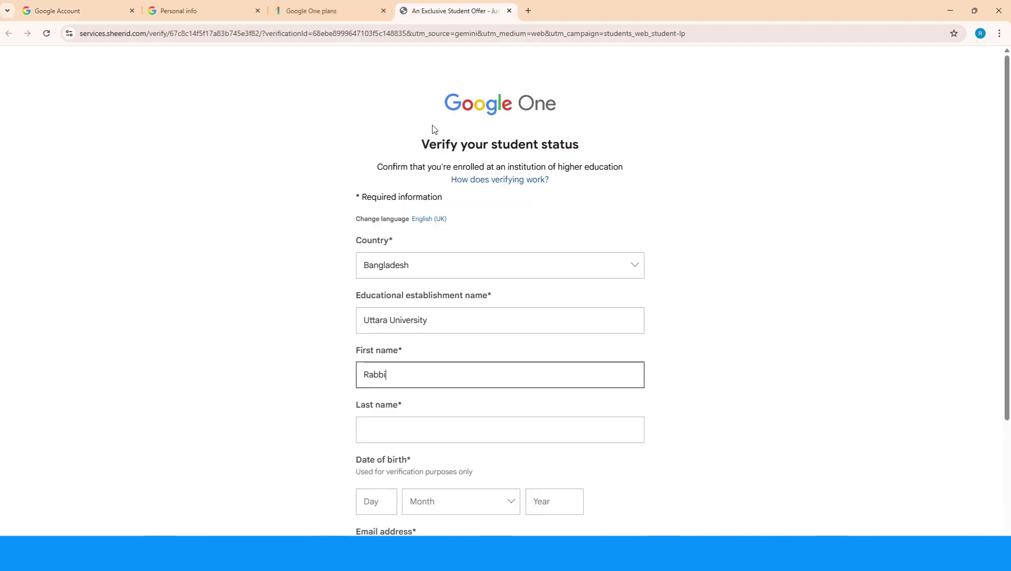
pyautogui.click(383, 432)
pyautogui.hotkey('ctrl', 'v')
pyautogui.scroll(-3, 436, 384)
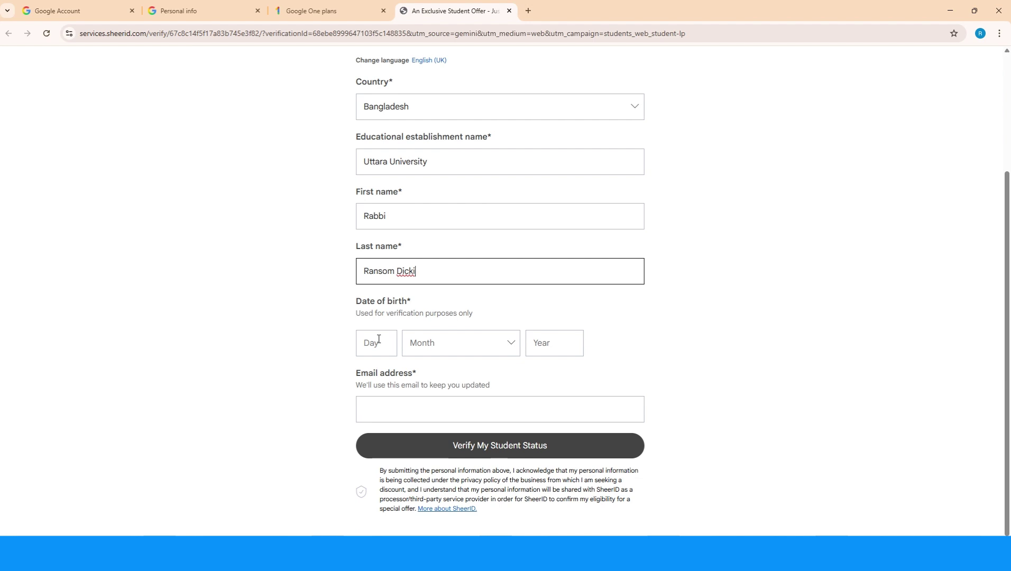
pyautogui.click(135, 6)
pyautogui.click(159, 10)
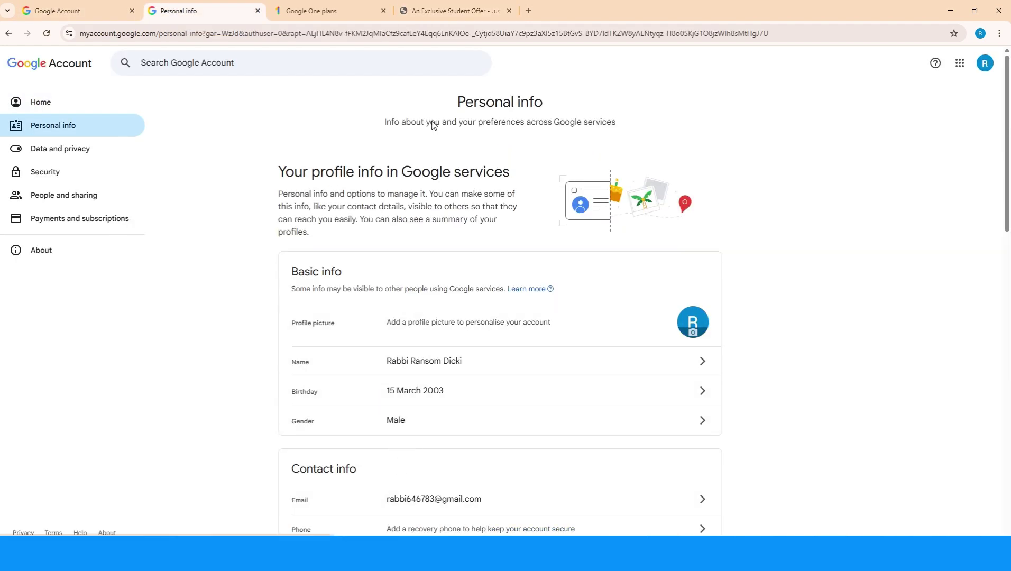
pyautogui.click(418, 11)
pyautogui.click(368, 344)
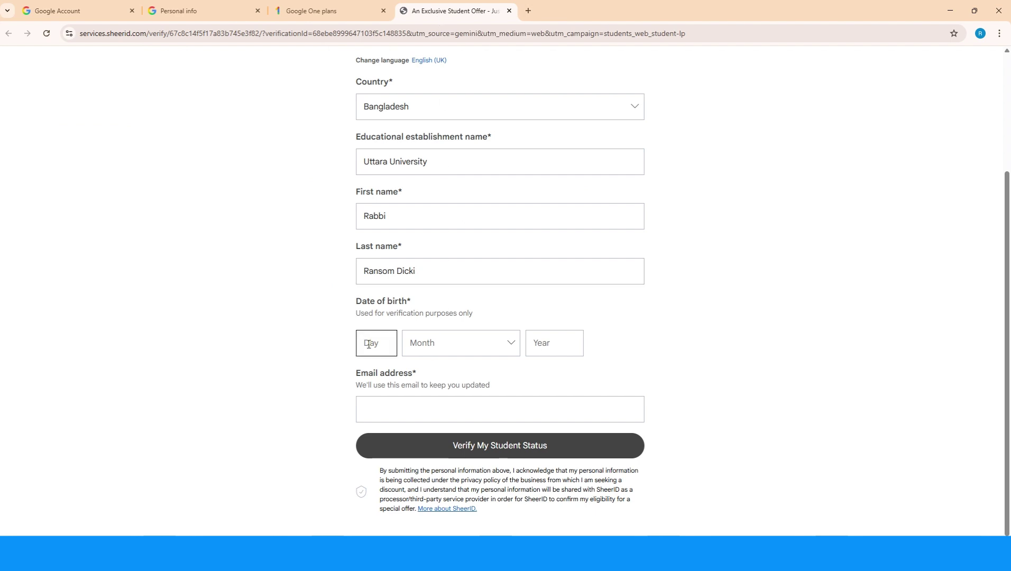
pyautogui.write('15')
pyautogui.click(426, 353)
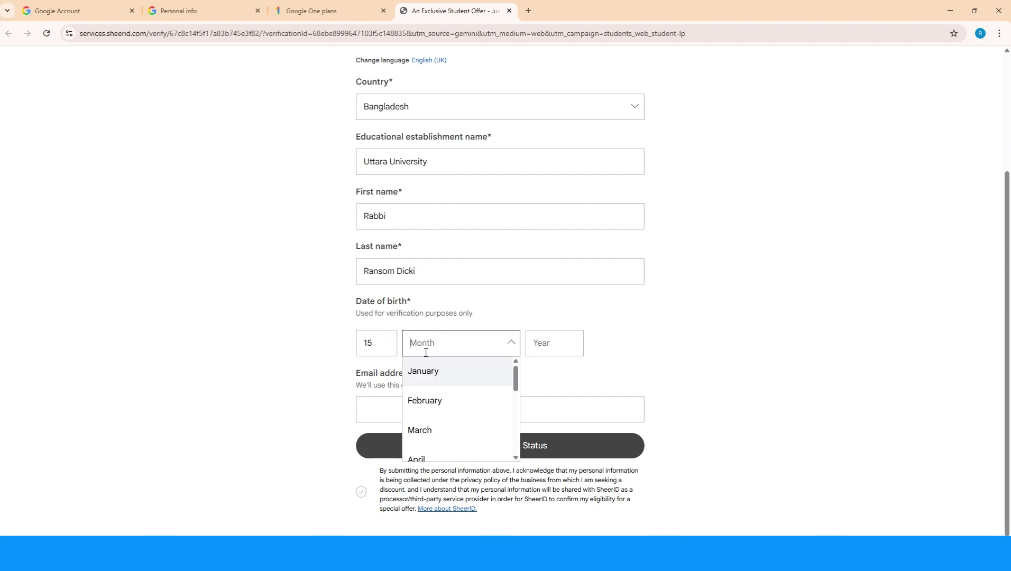
pyautogui.scroll(-1, 447, 423)
pyautogui.click(442, 383)
pyautogui.click(546, 347)
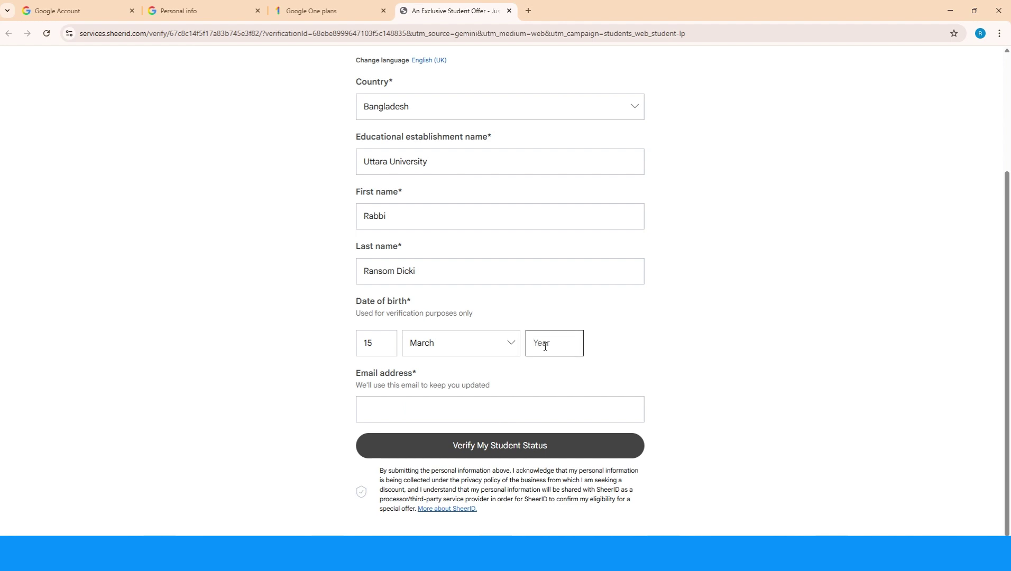
pyautogui.write('2003')
# Paste the account's e-mail address into the form and submit it for verification
pyautogui.click(494, 407)
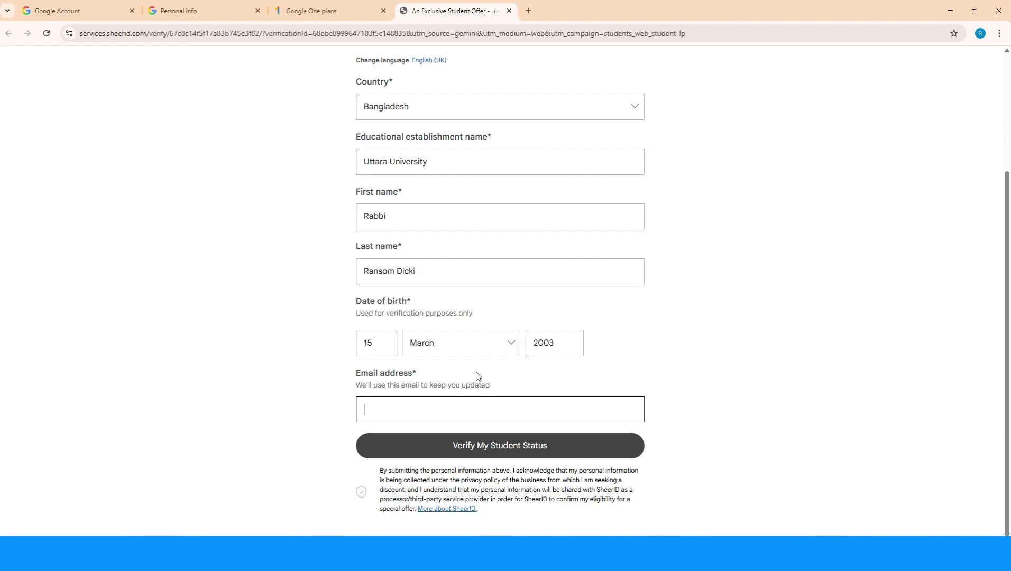
pyautogui.click(527, 10)
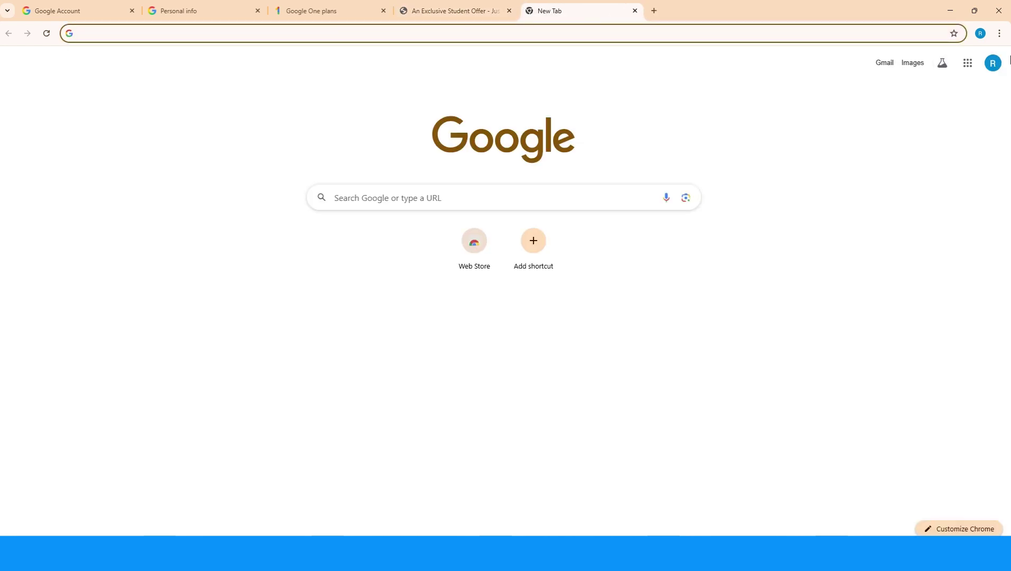
pyautogui.click(992, 62)
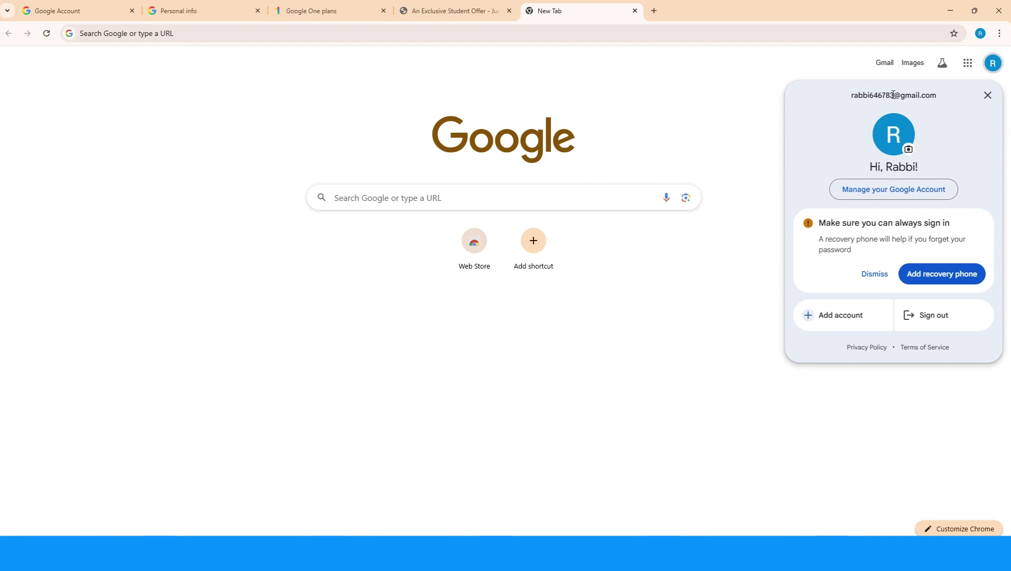
pyautogui.tripleClick(892, 94)
pyautogui.hotkey('ctrl', 'c')
pyautogui.click(466, 11)
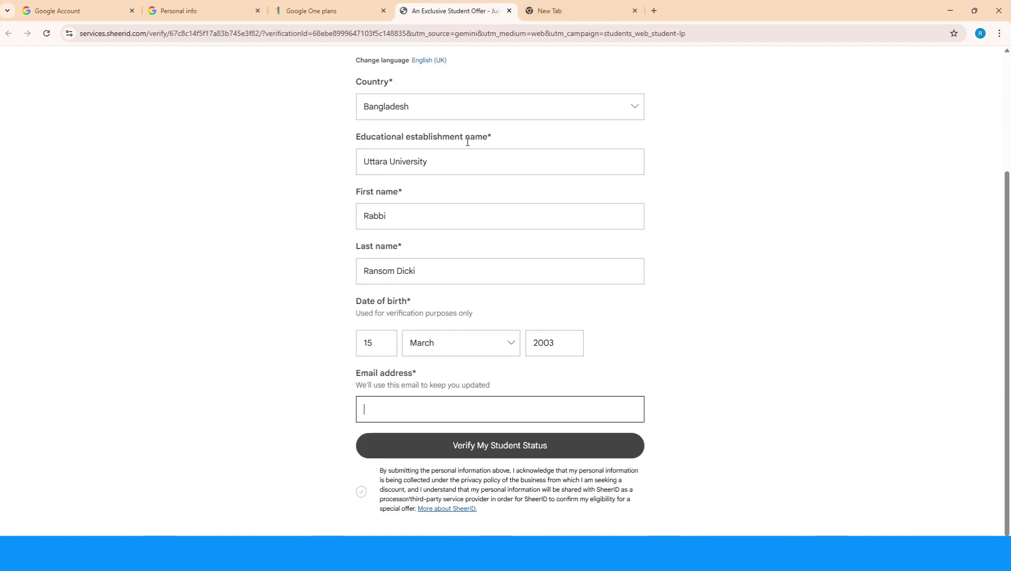
pyautogui.hotkey('ctrl', 'v')
pyautogui.click(480, 445)
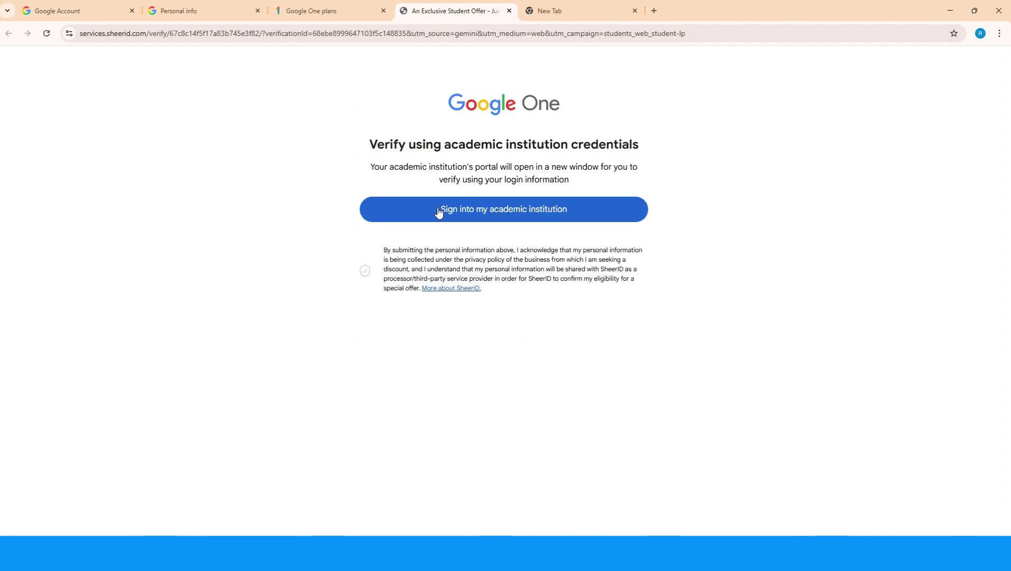
# Abandon the academic institution sign-in and switch to uploading proof of enrolment
pyautogui.click(438, 211)
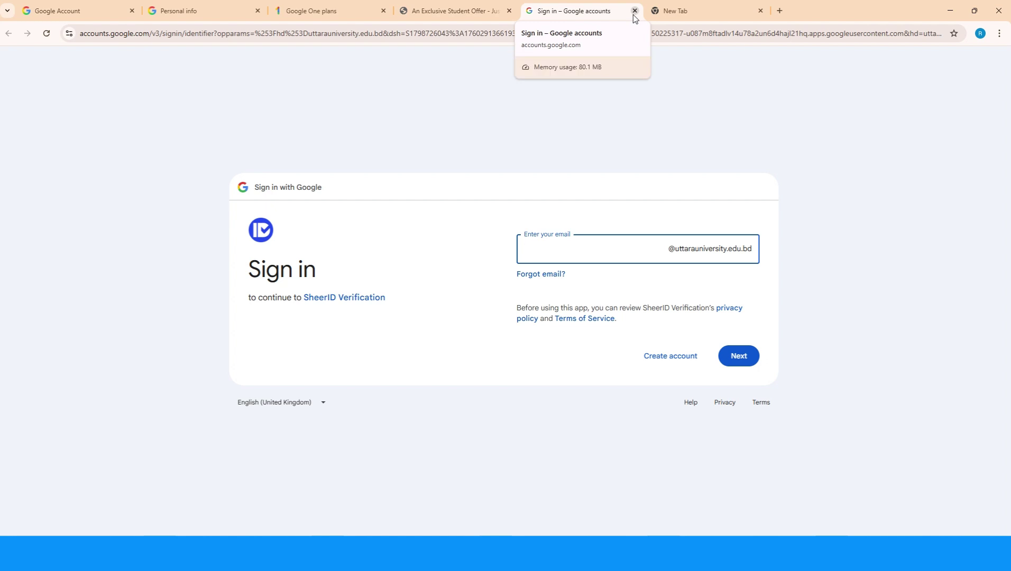
pyautogui.click(634, 11)
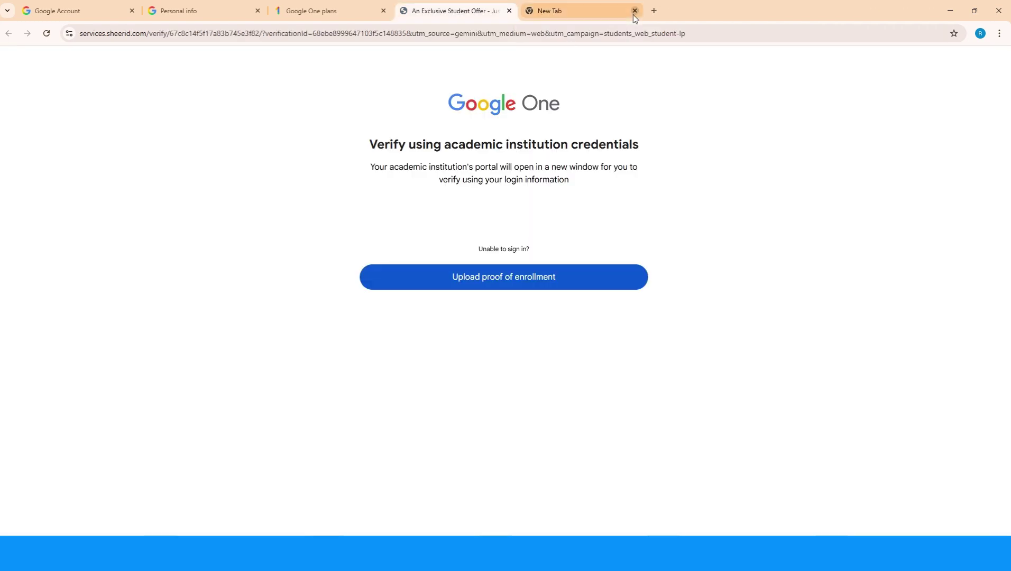
pyautogui.click(490, 284)
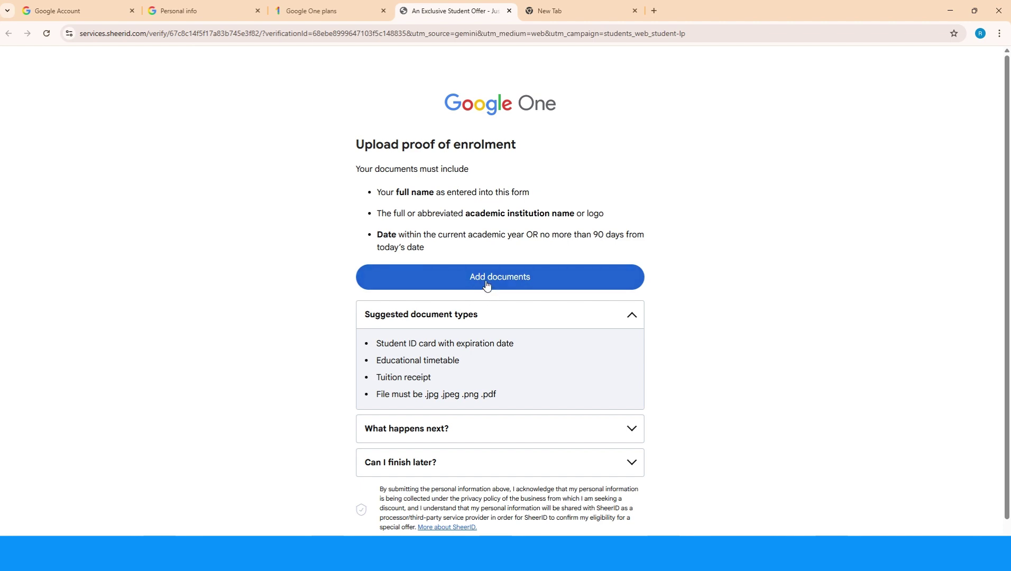
# Upload the enrolment document file and submit it for verification
pyautogui.click(486, 285)
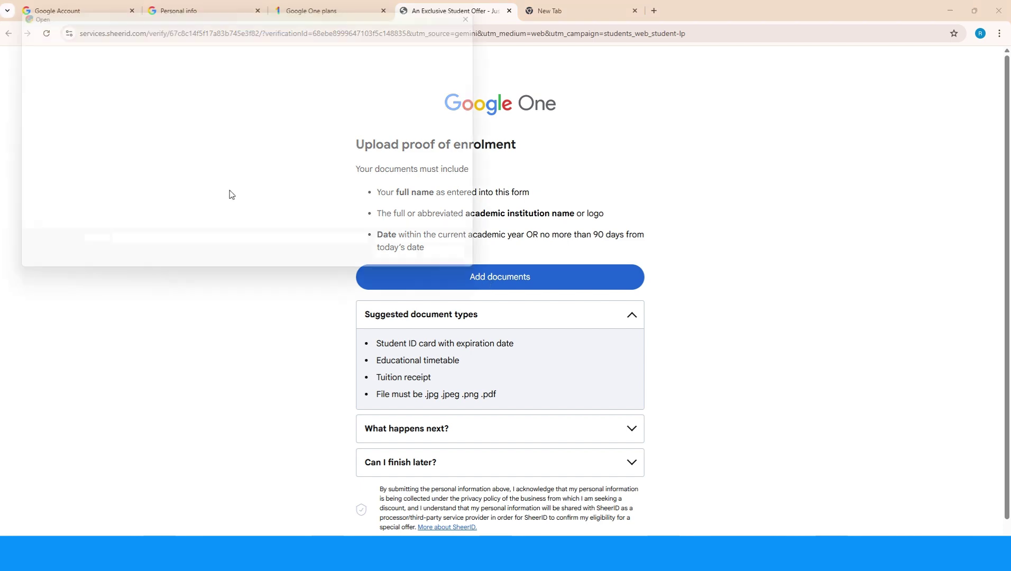
pyautogui.doubleClick(222, 100)
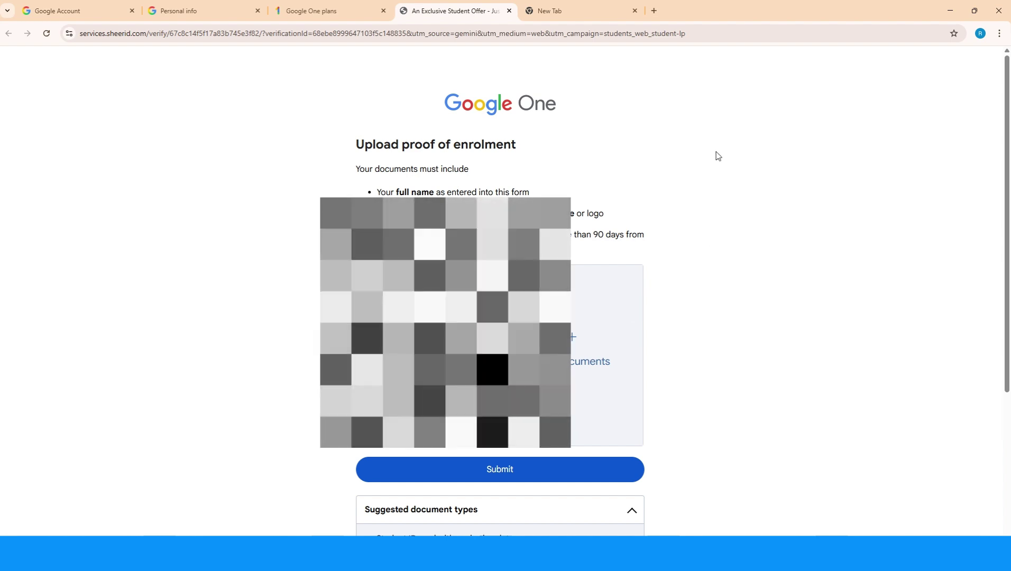
pyautogui.click(634, 10)
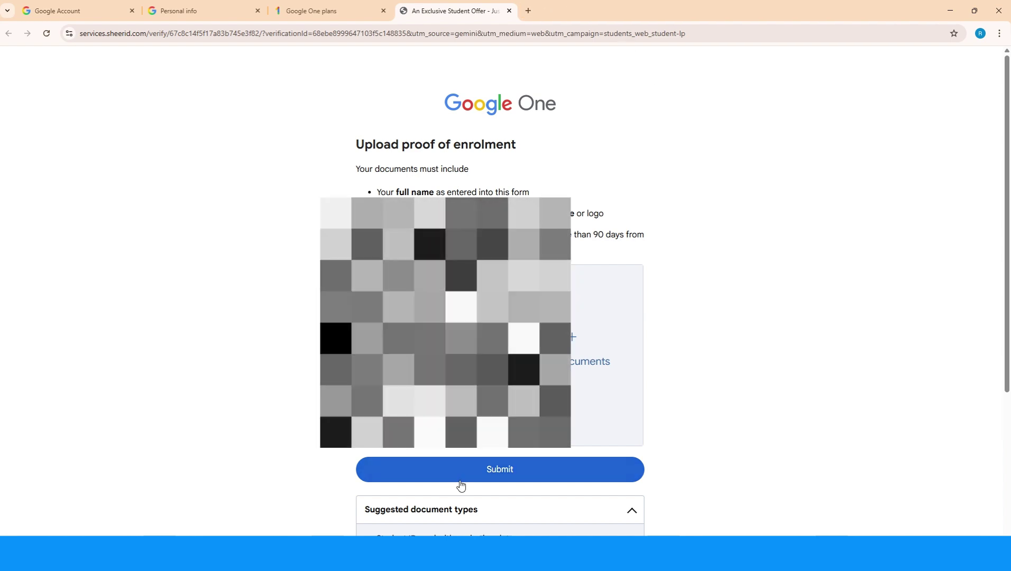
pyautogui.click(461, 479)
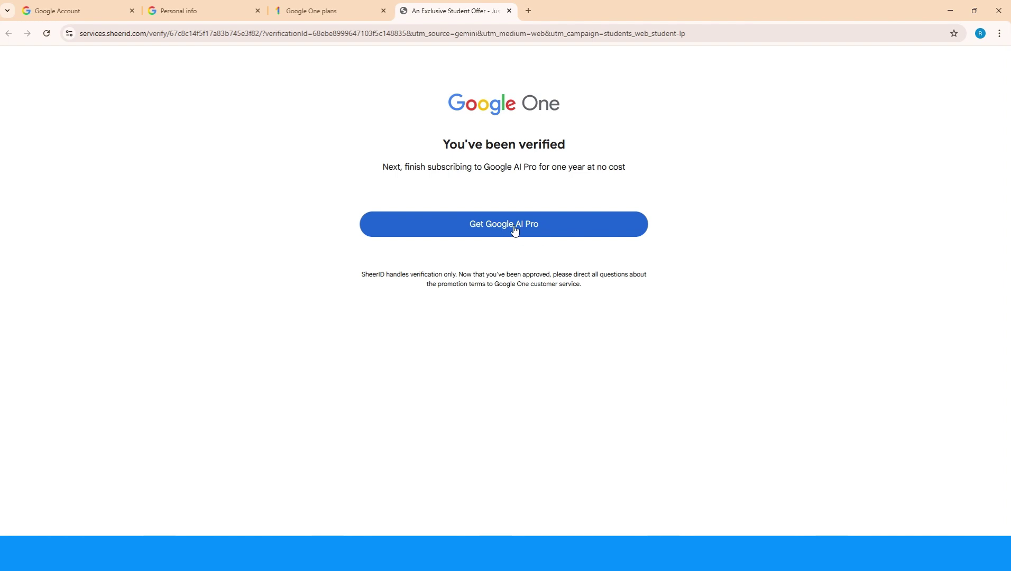
# Choose Get Google AI Pro, claim the student offer, and start adding a credit or debit card
pyautogui.click(540, 227)
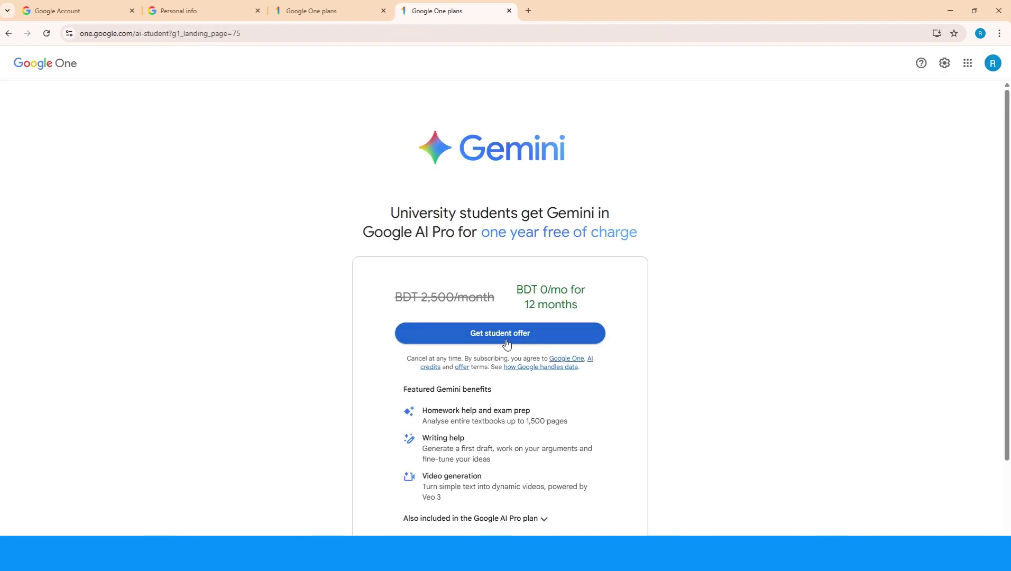
pyautogui.click(506, 342)
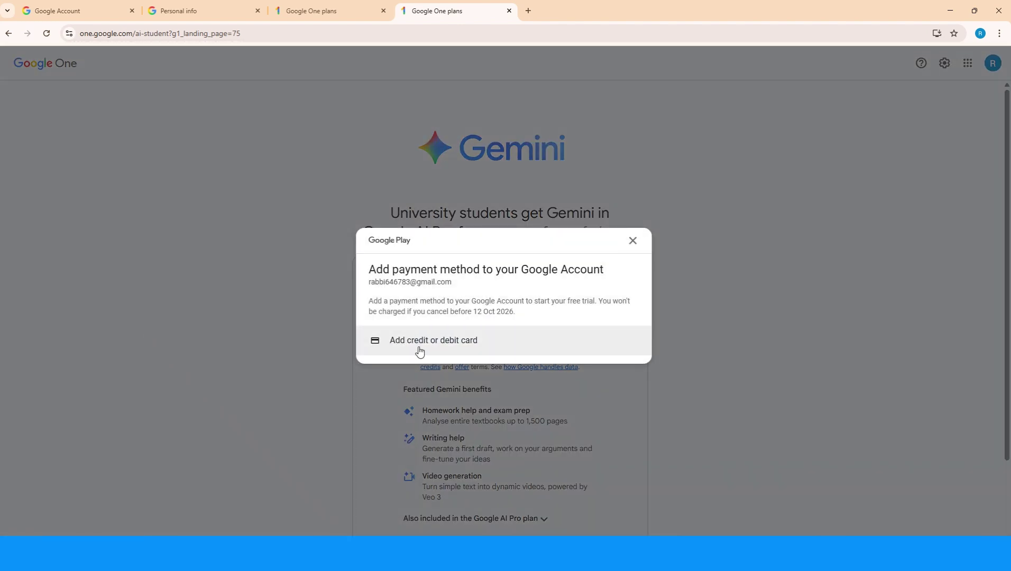
pyautogui.click(422, 349)
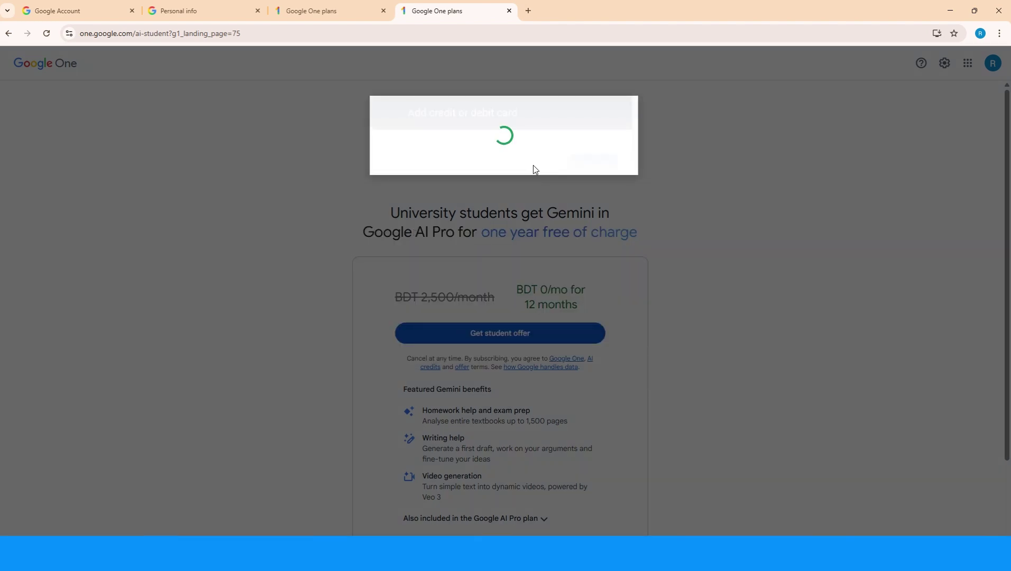
# Set the card's billing country to United States (US)
pyautogui.click(501, 243)
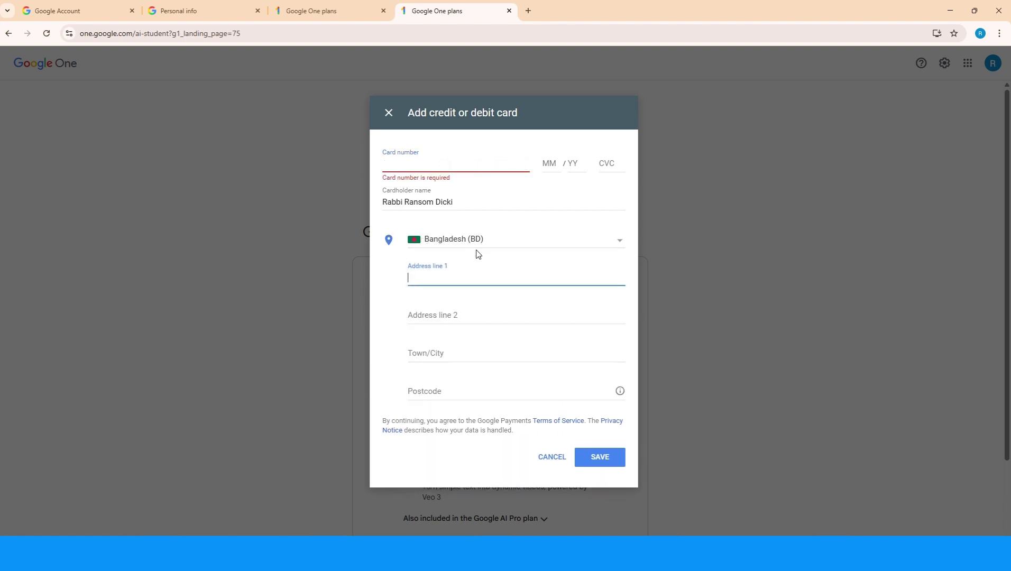
pyautogui.click(620, 241)
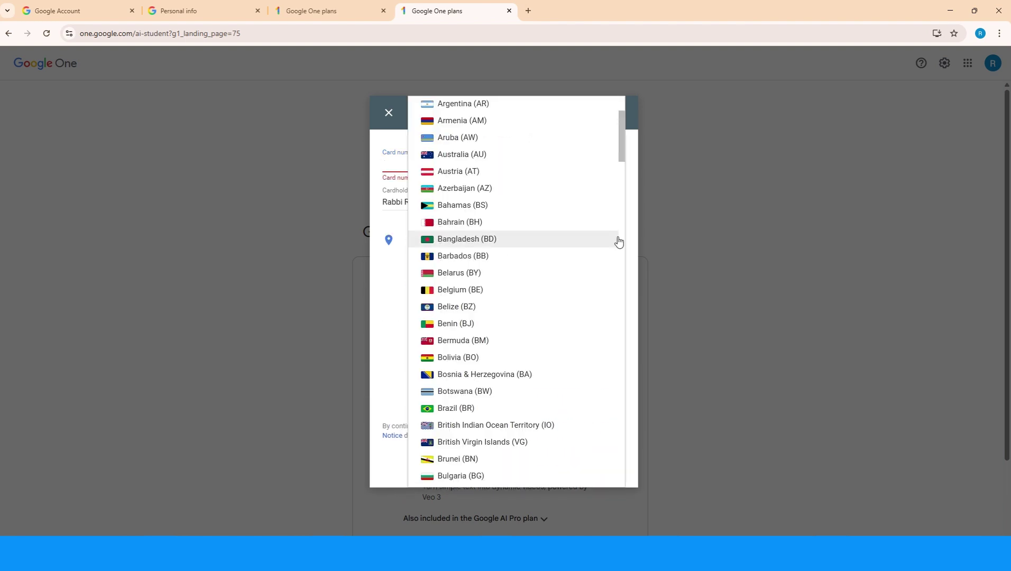
pyautogui.scroll(-20, 548, 323)
pyautogui.scroll(-20, 540, 344)
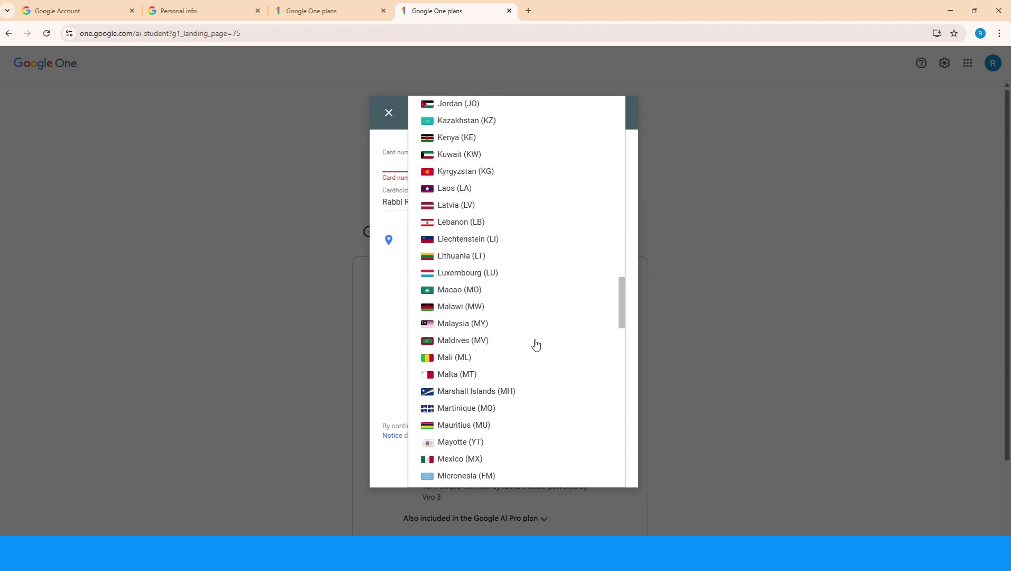
pyautogui.scroll(-5, 507, 356)
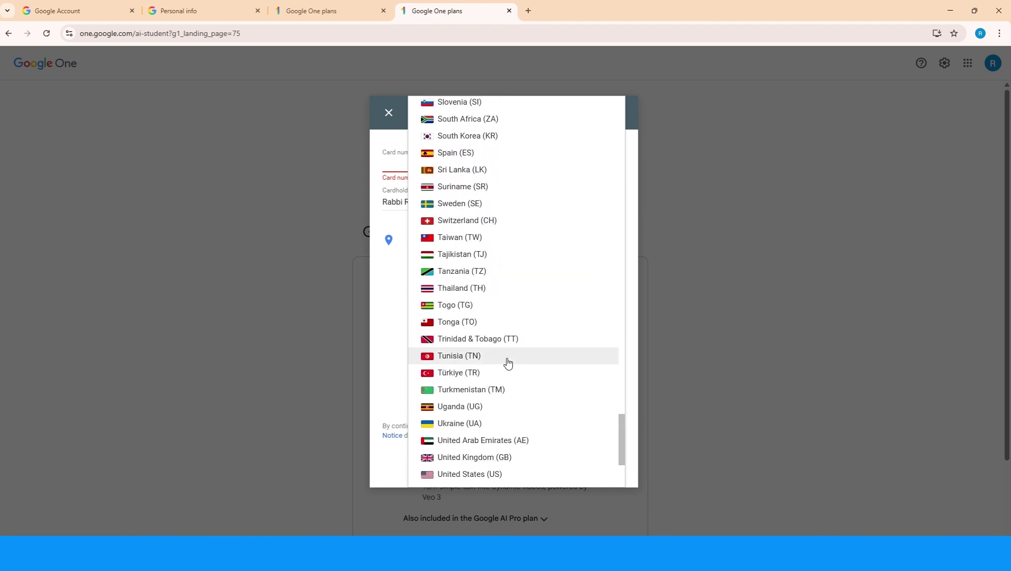
pyautogui.click(479, 320)
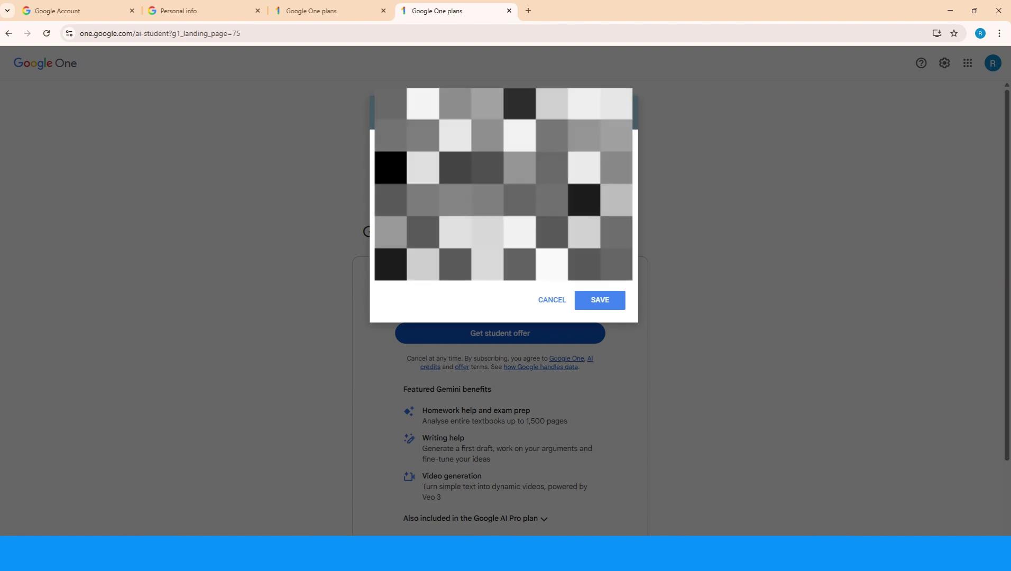
# Fill in the remaining card form fields and save the card
pyautogui.click(453, 229)
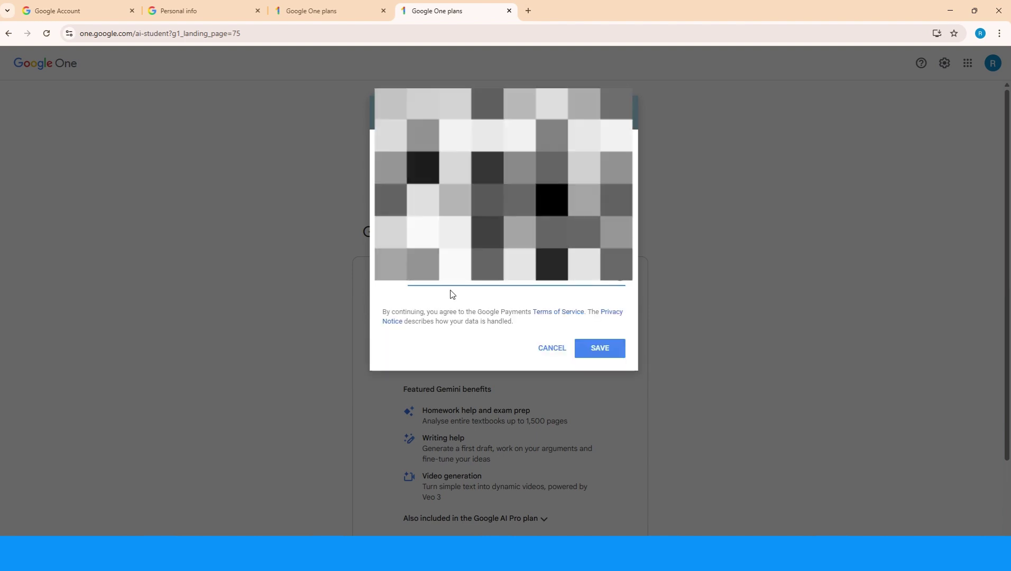
pyautogui.click(453, 294)
pyautogui.click(501, 279)
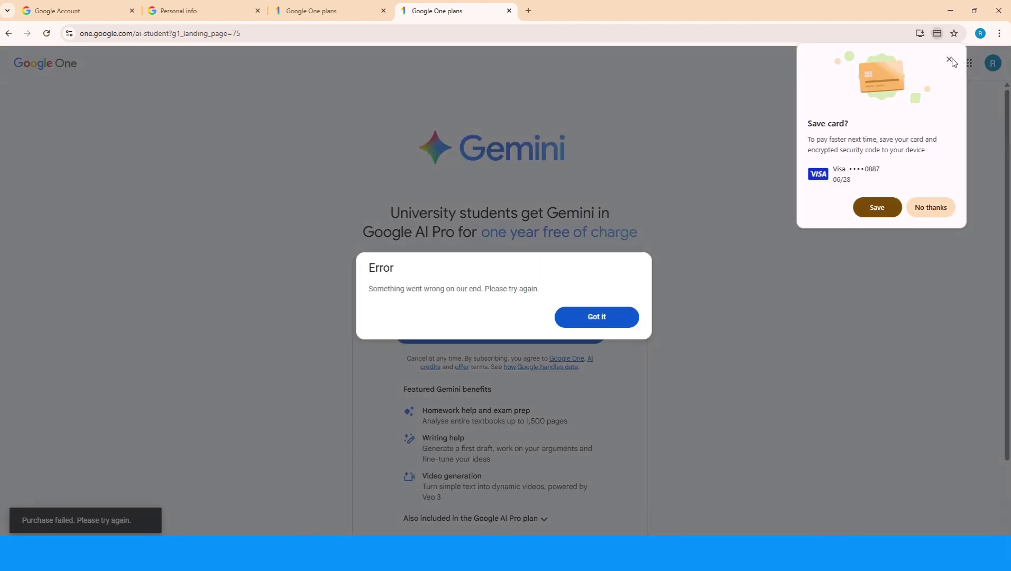
pyautogui.click(953, 60)
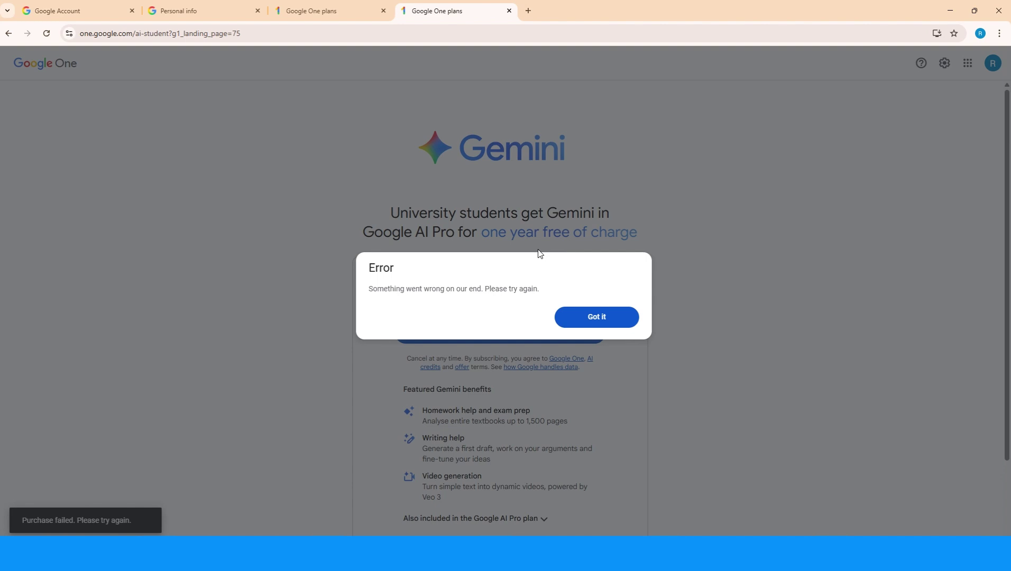
# Dismiss the purchase error, request the student offer again, and agree to the Google One terms
pyautogui.click(589, 318)
pyautogui.click(560, 332)
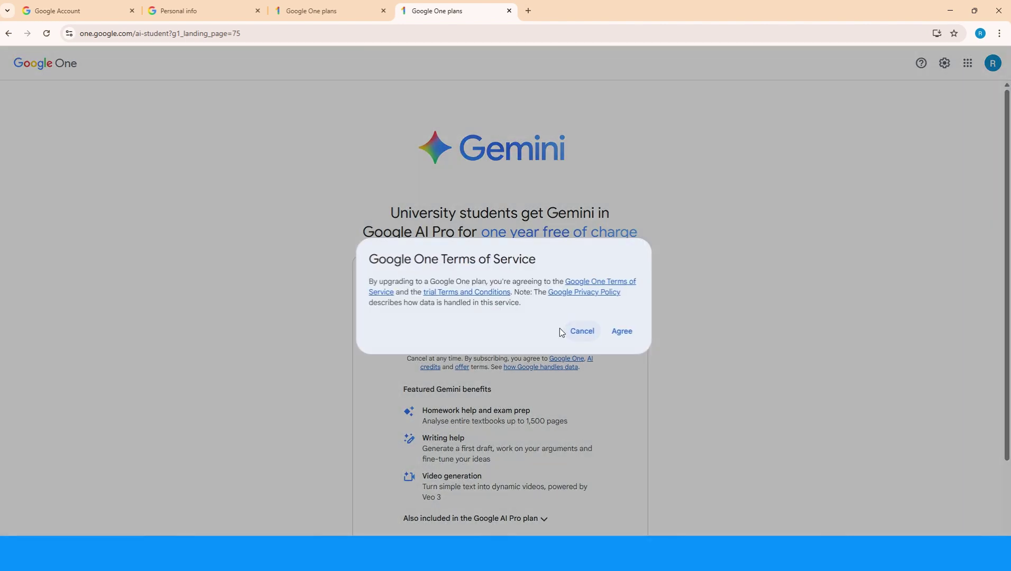
pyautogui.click(633, 336)
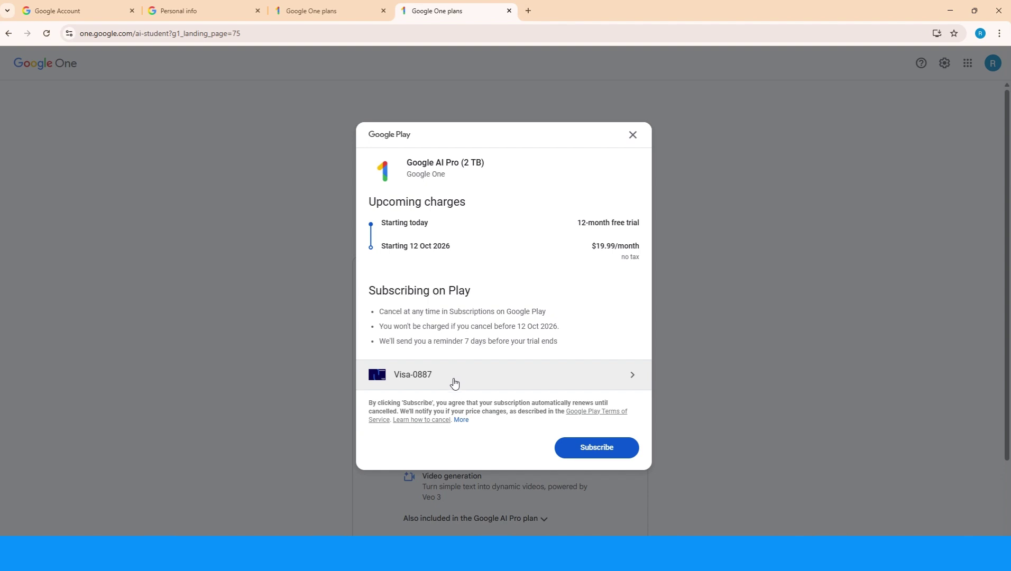
# Confirm the Google AI Pro 12-month free trial subscription in Google Play
pyautogui.click(590, 448)
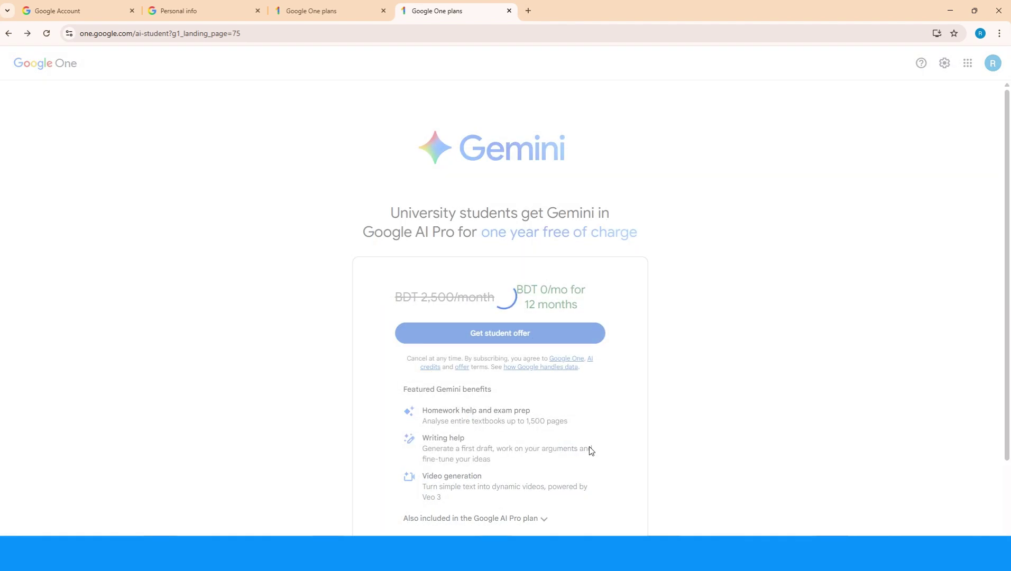